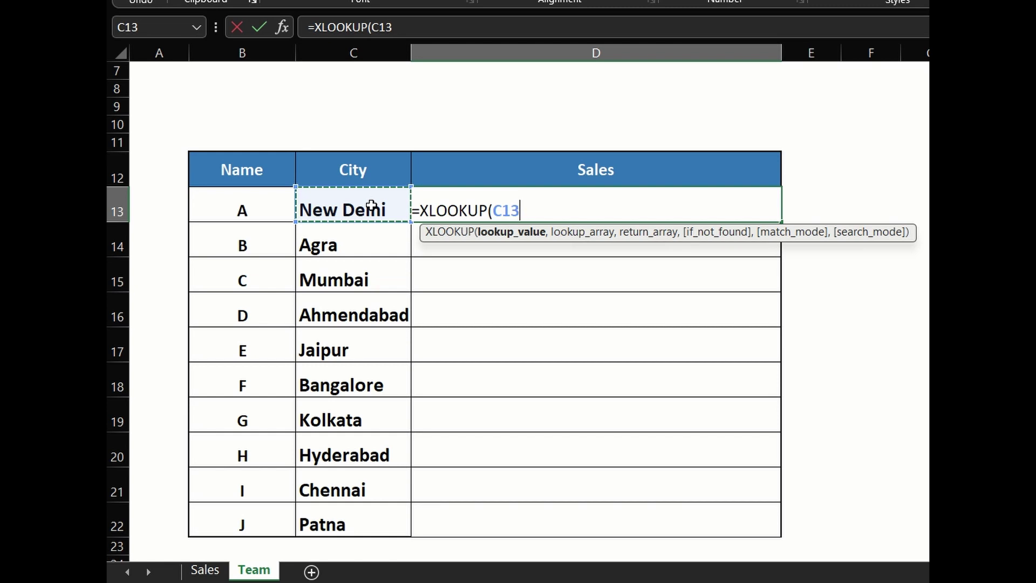
Set the XLOOKUP lookup array in D13 to the absolute city range Sales!$B$19:$B$26
{"action": "type", "text": ","}
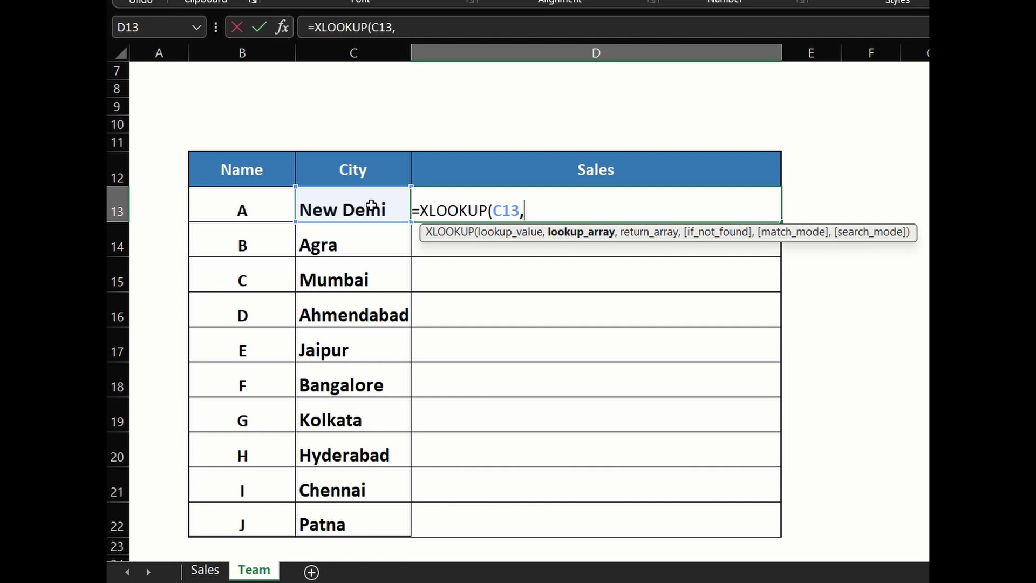
{"action": "key", "text": "BackSpace"}
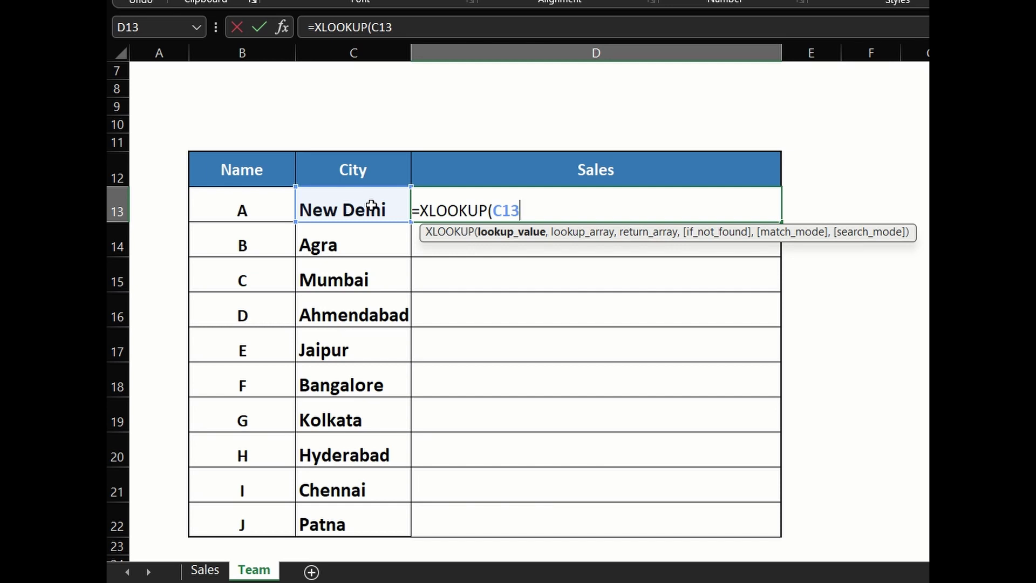
{"action": "type", "text": ","}
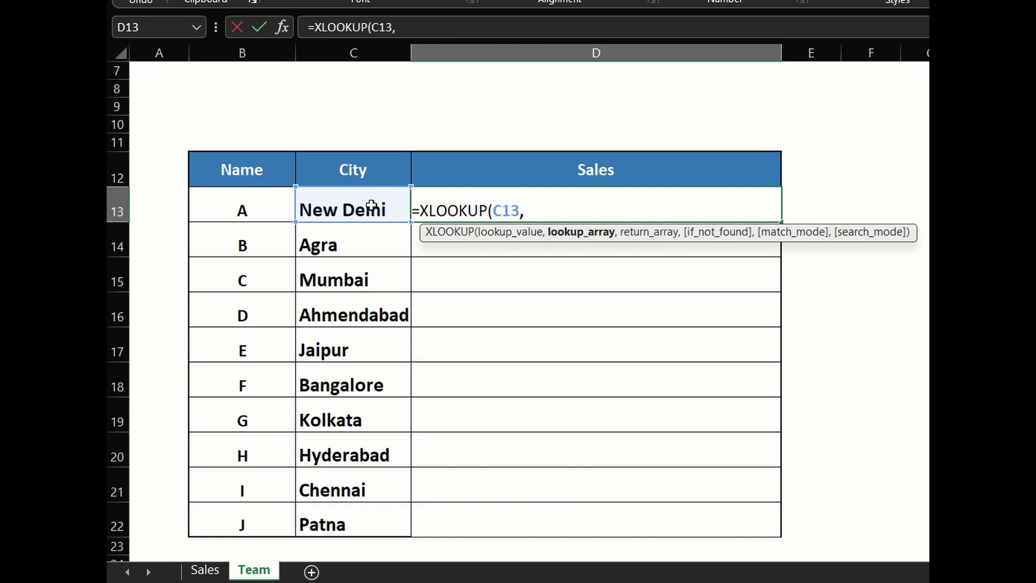
{"action": "left_click", "coordinate": [199, 571]}
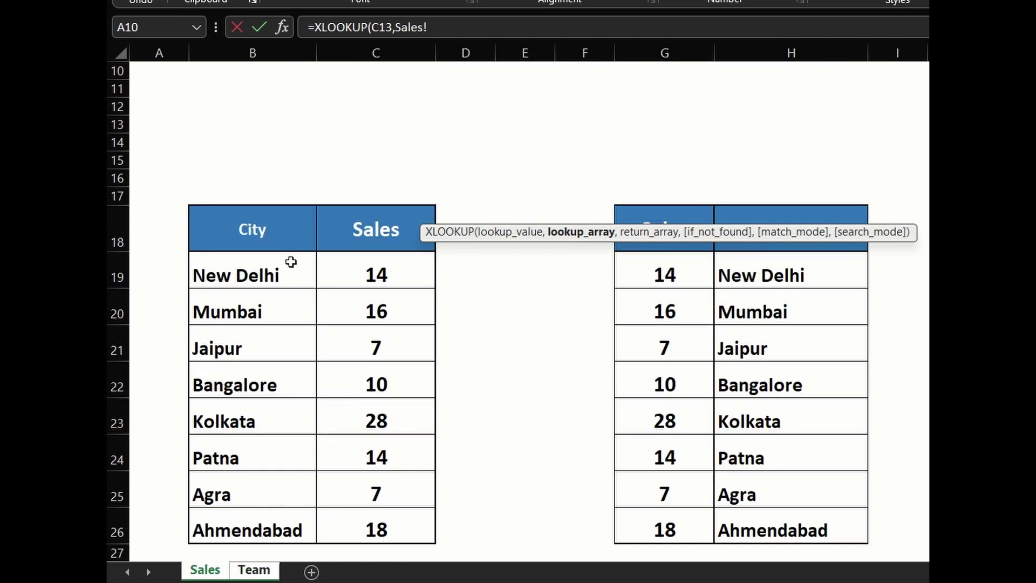
{"action": "left_click_drag", "start_coordinate": [291, 263], "coordinate": [261, 531]}
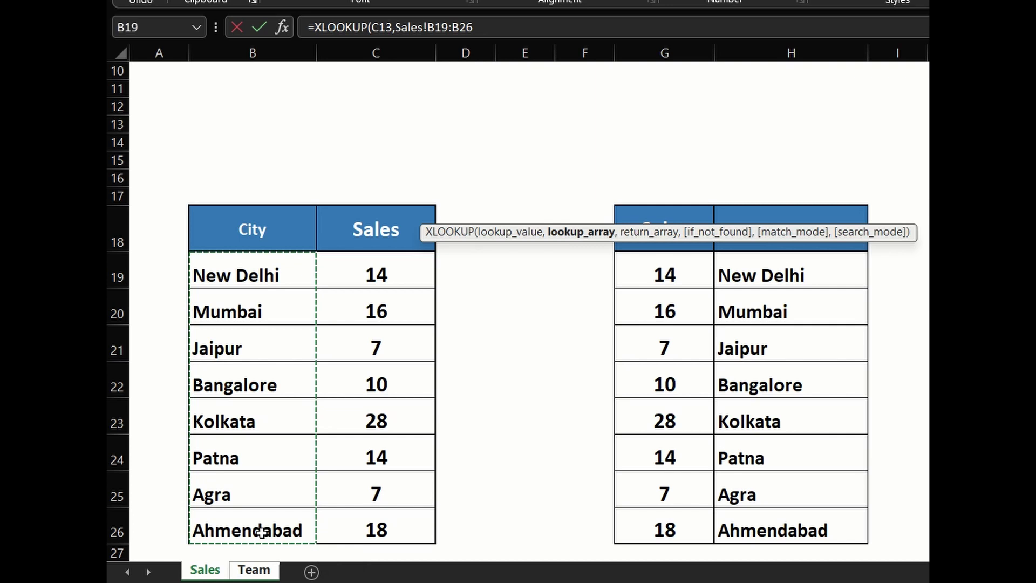
{"action": "key", "text": "F4"}
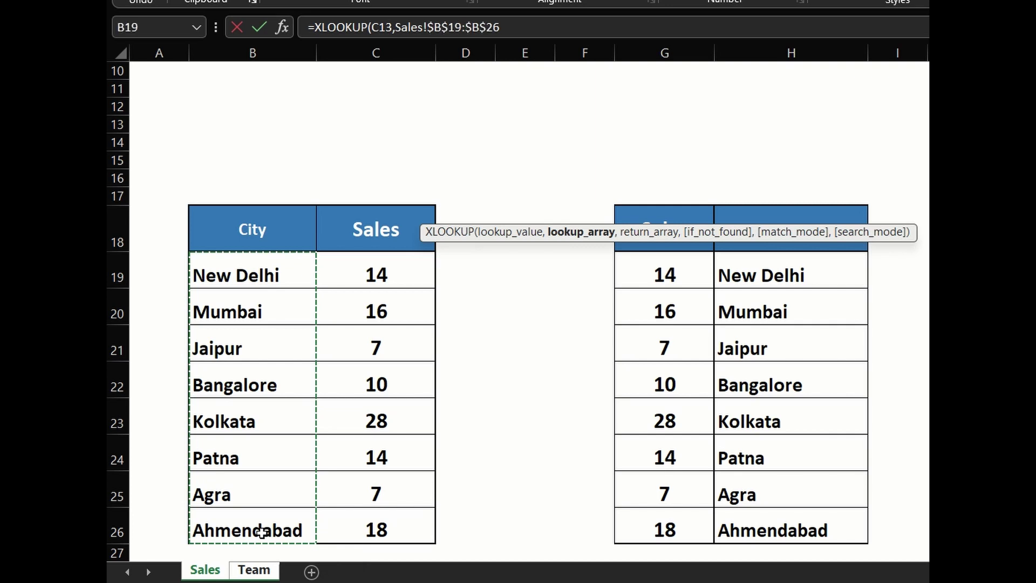
Complete the D13 XLOOKUP formula with the absolute sales range Sales!$C$19:$C$26 as the return array
{"action": "type", "text": ","}
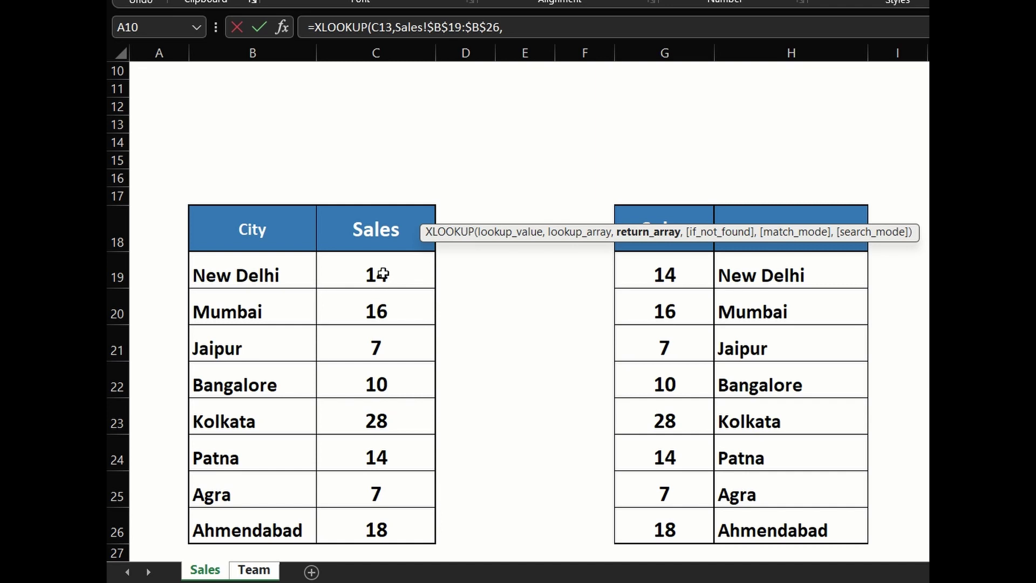
{"action": "left_click_drag", "start_coordinate": [382, 275], "coordinate": [382, 522]}
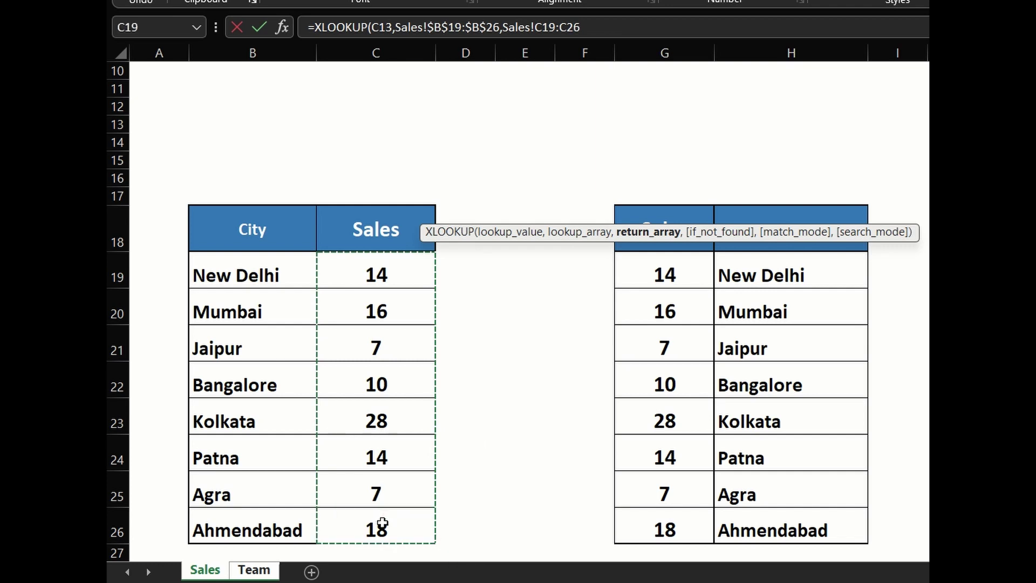
{"action": "key", "text": "F4"}
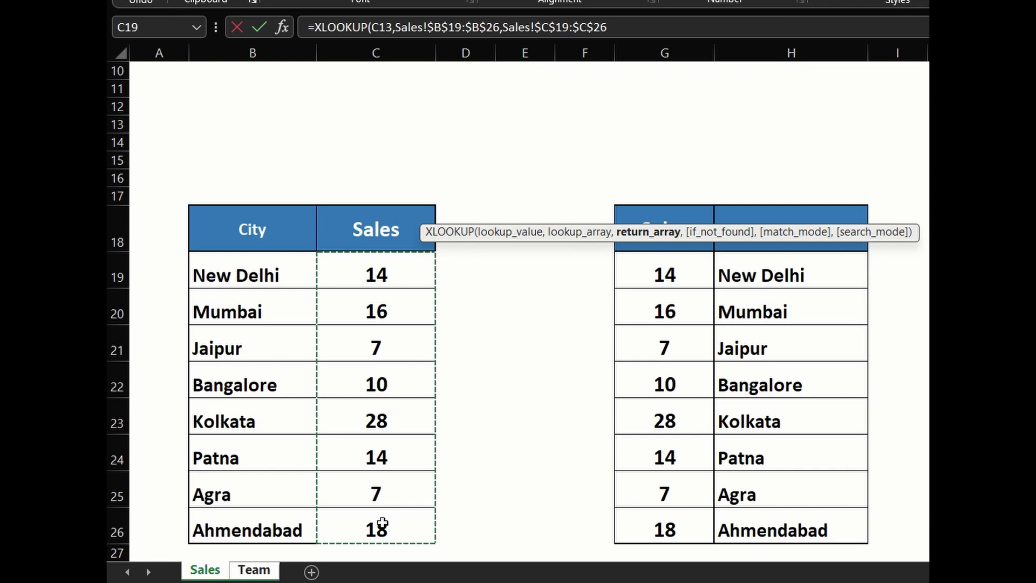
{"action": "type", "text": ")"}
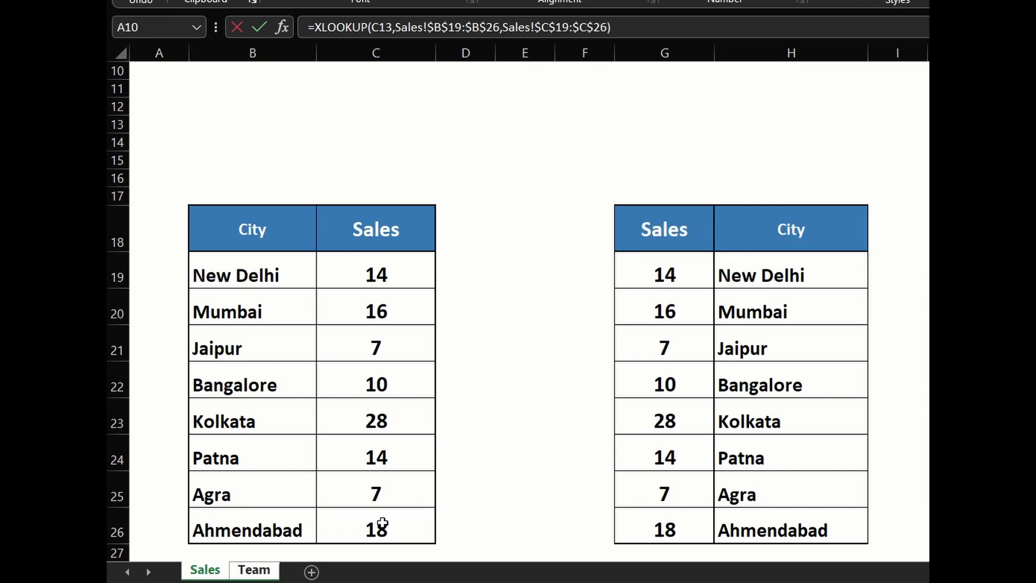
{"action": "key", "text": "Return"}
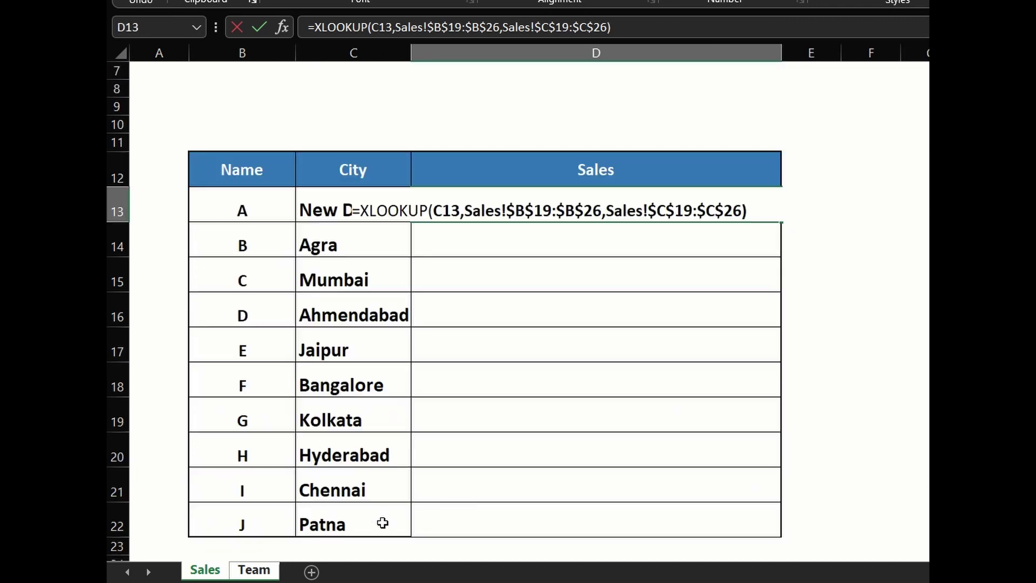
Fill the first XLOOKUP formula from D13 down through D22 on the Team sheet
{"action": "left_click", "coordinate": [668, 211]}
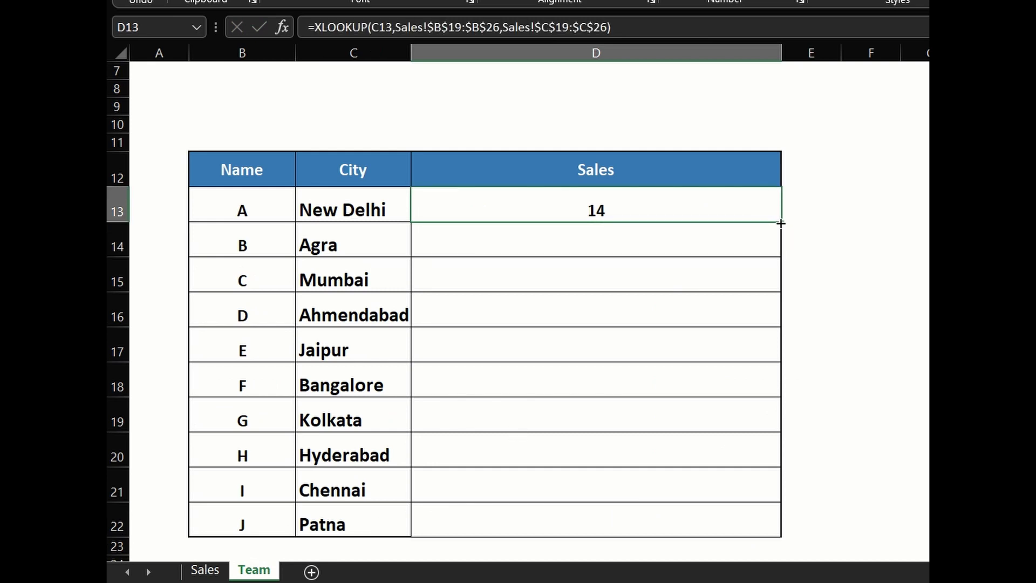
{"action": "left_click_drag", "start_coordinate": [780, 223], "coordinate": [753, 512]}
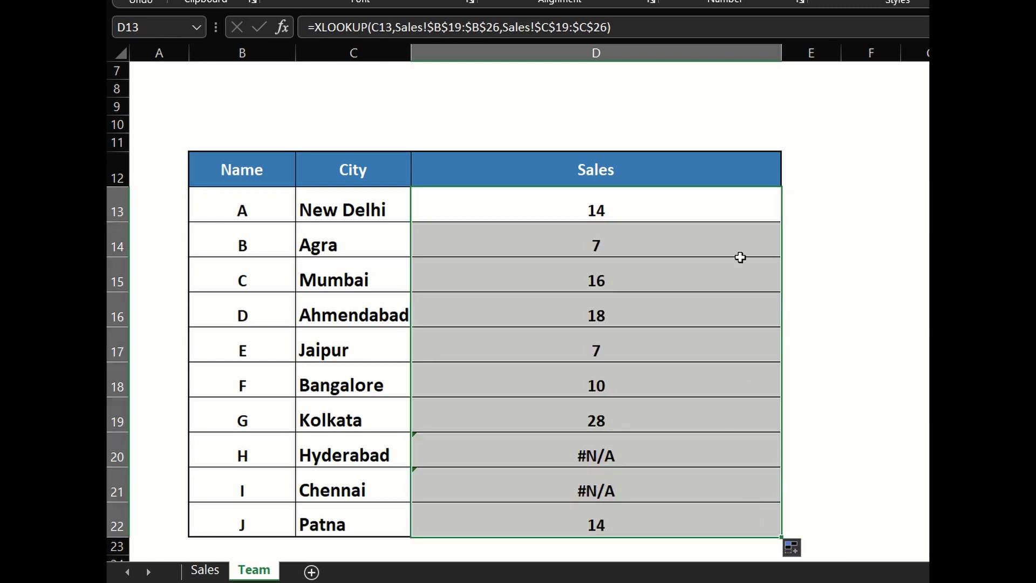
{"action": "left_click", "coordinate": [730, 214]}
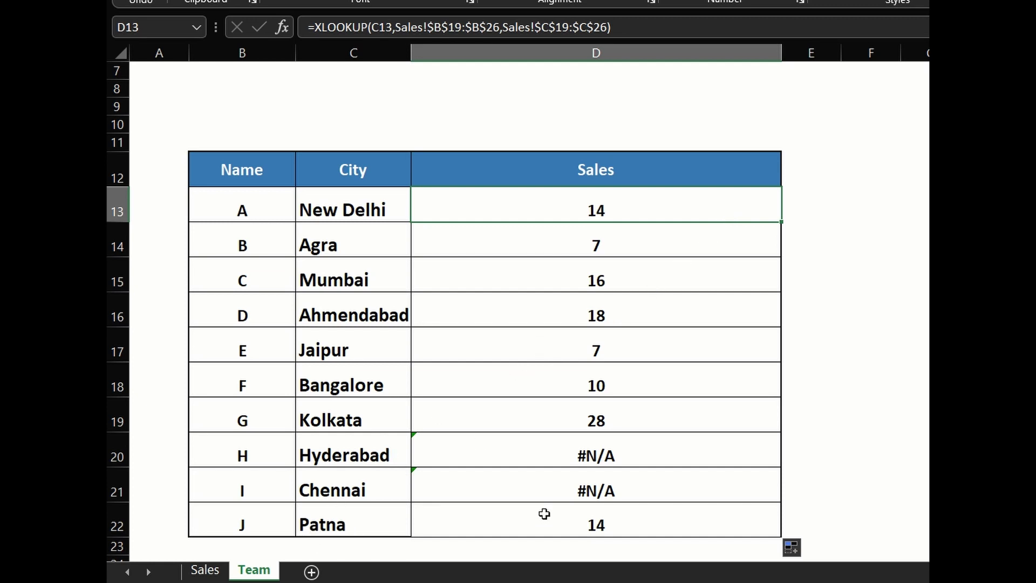
Check the table with Sales before City on the Sales sheet, and clear D13:D22 on the Team sheet
{"action": "left_click", "coordinate": [216, 573]}
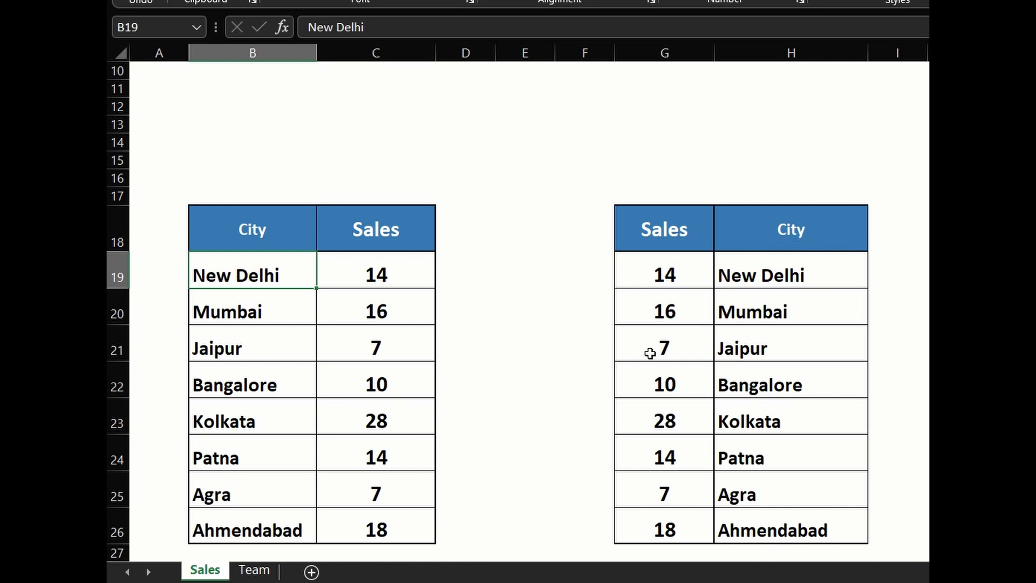
{"action": "left_click", "coordinate": [254, 570]}
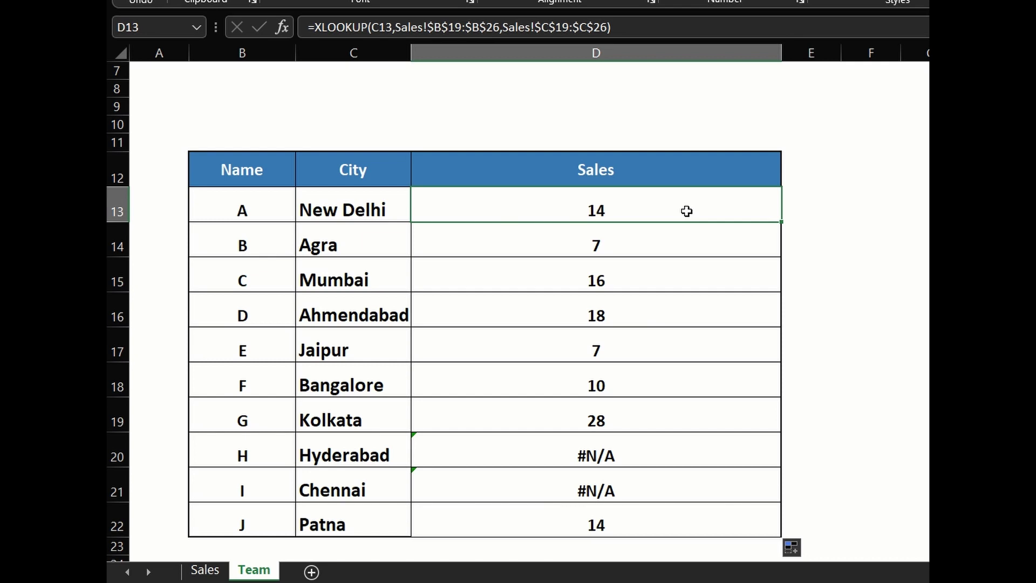
{"action": "left_click_drag", "start_coordinate": [686, 211], "coordinate": [619, 506]}
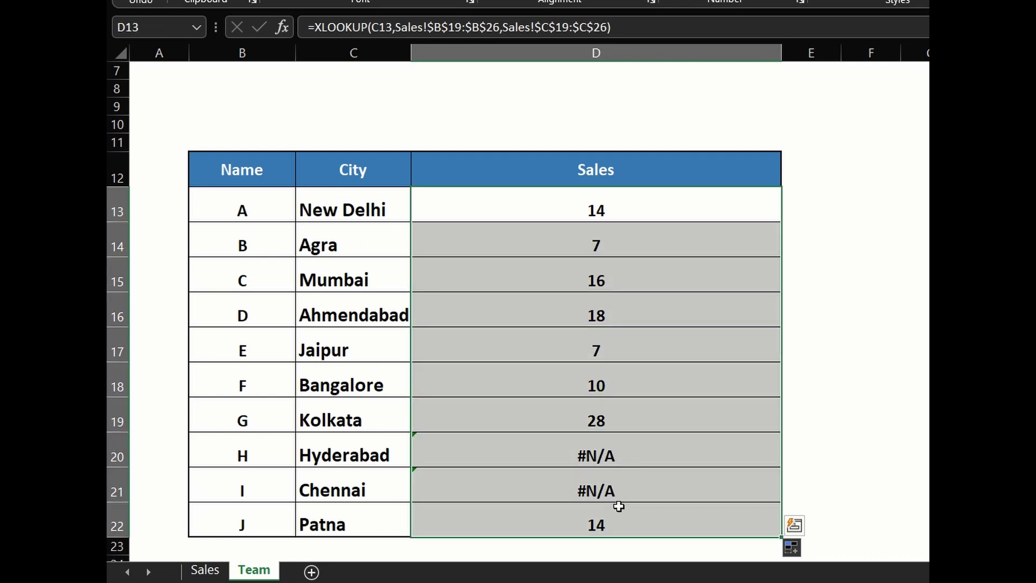
{"action": "key", "text": "Delete"}
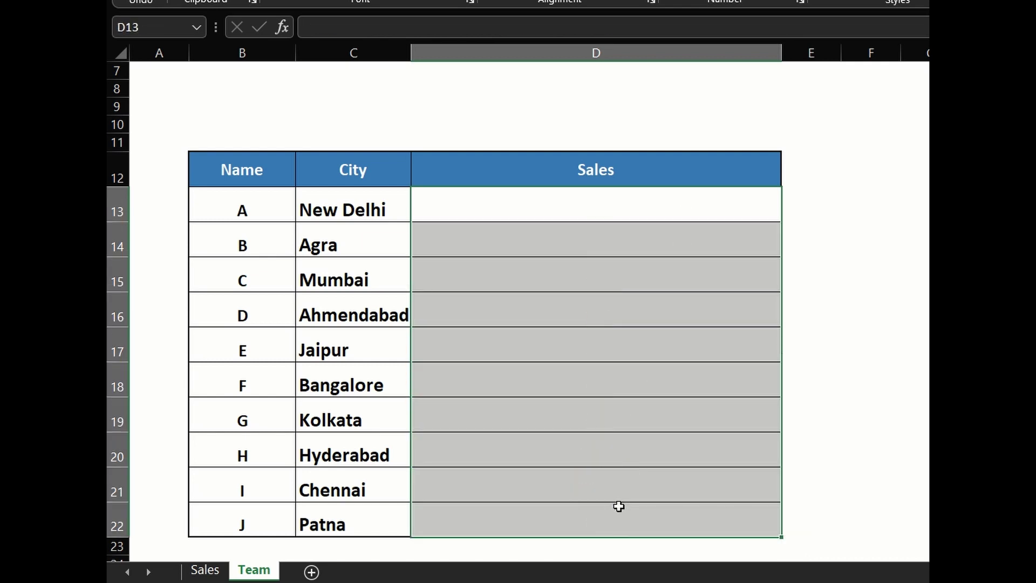
Begin an XLOOKUP formula in D13 with C13 as the lookup value and absolute range Sales!$H$19:$H$26 as the lookup array
{"action": "left_click", "coordinate": [645, 207]}
{"action": "type", "text": "="}
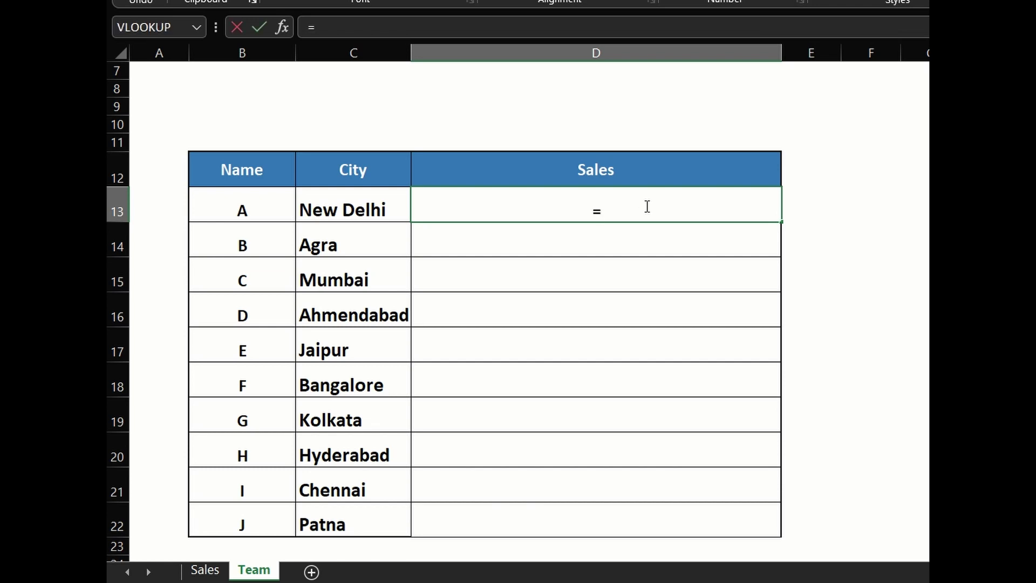
{"action": "type", "text": "xlookup"}
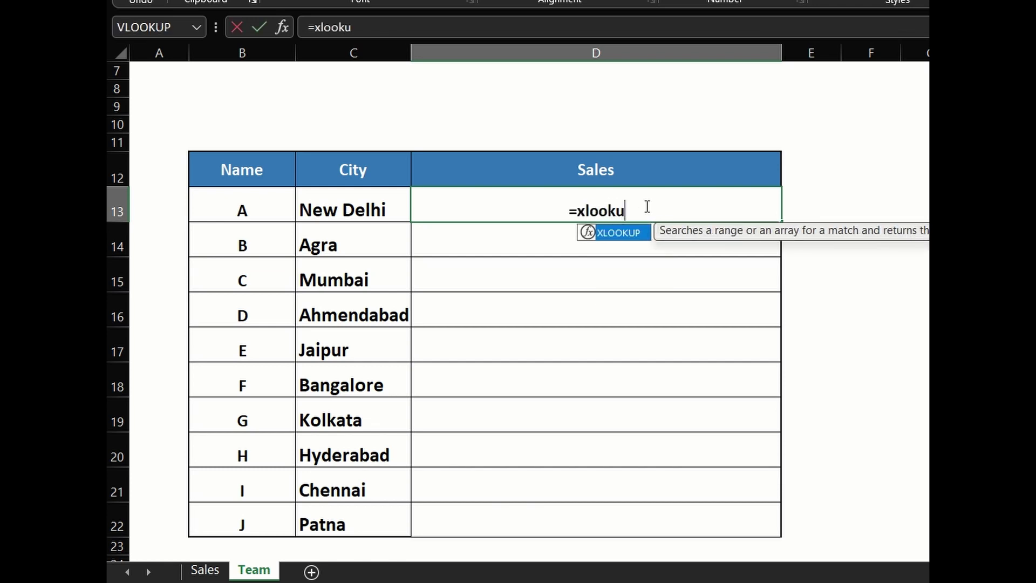
{"action": "double_click", "coordinate": [614, 233]}
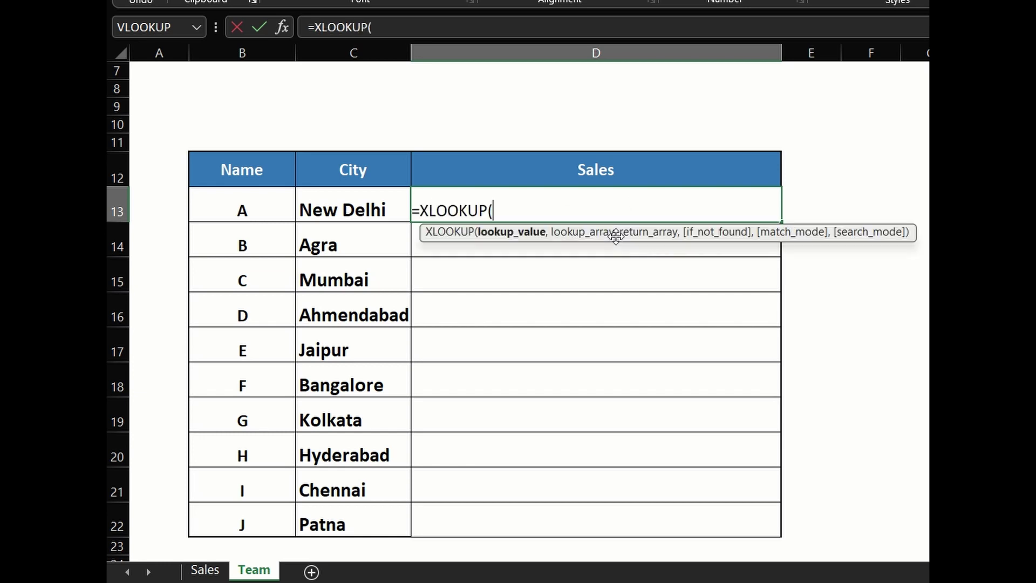
{"action": "left_click", "coordinate": [351, 208]}
{"action": "type", "text": ","}
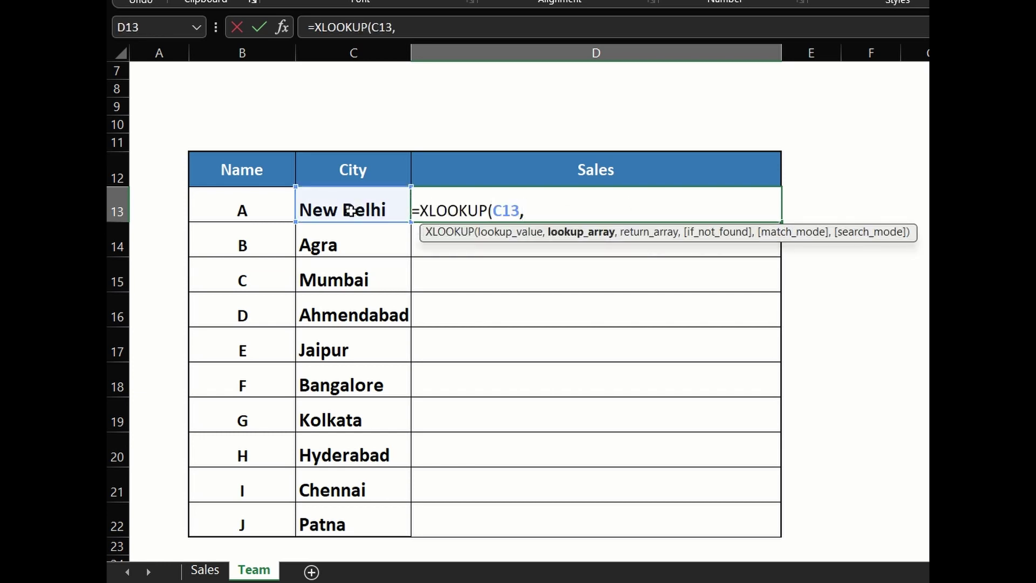
{"action": "left_click", "coordinate": [205, 569]}
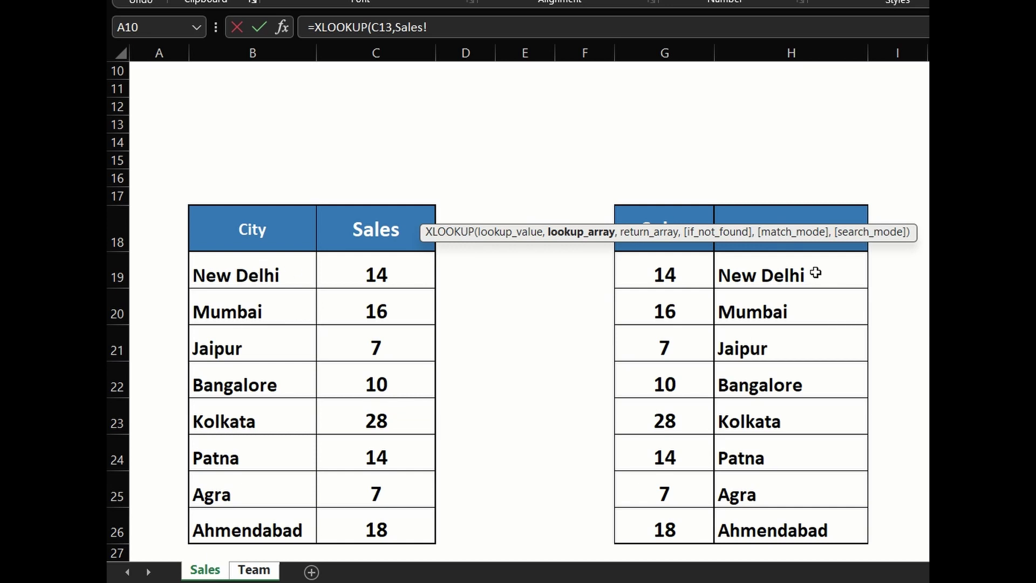
{"action": "left_click_drag", "start_coordinate": [811, 272], "coordinate": [796, 527]}
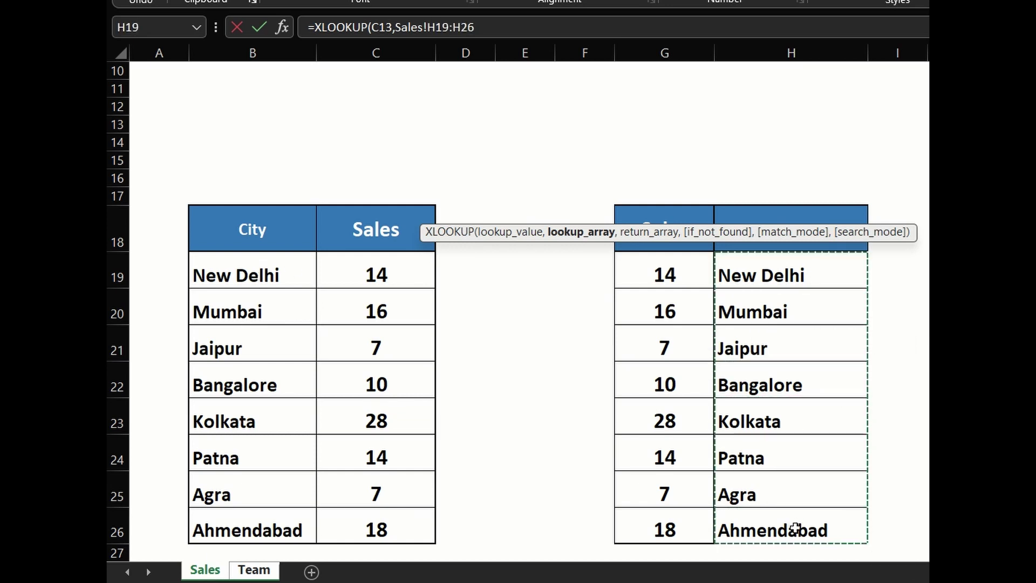
{"action": "key", "text": "F4"}
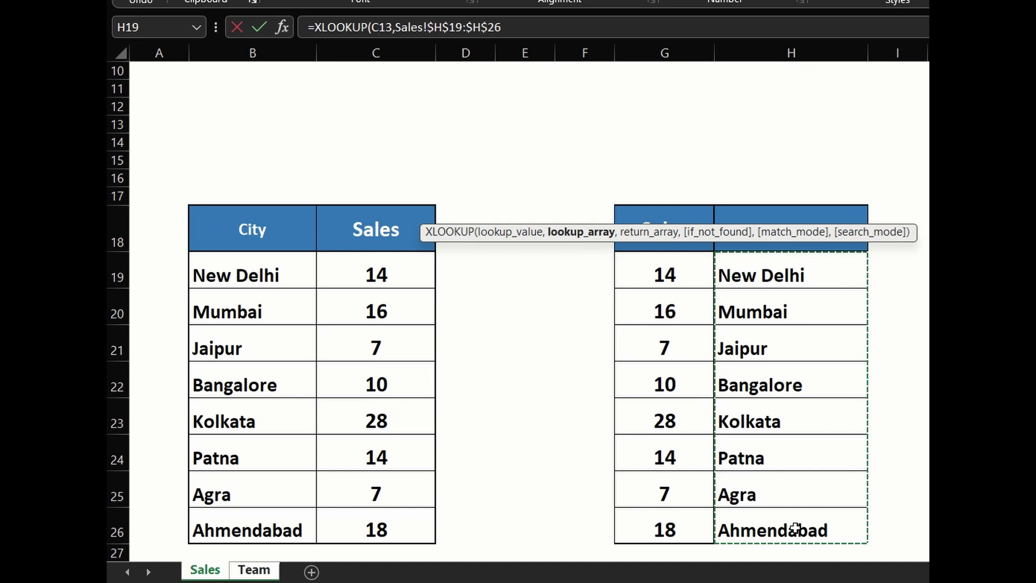
Finish the XLOOKUP formula in D13 with the absolute range Sales!$G$19:$G$26 as the return array
{"action": "type", "text": ","}
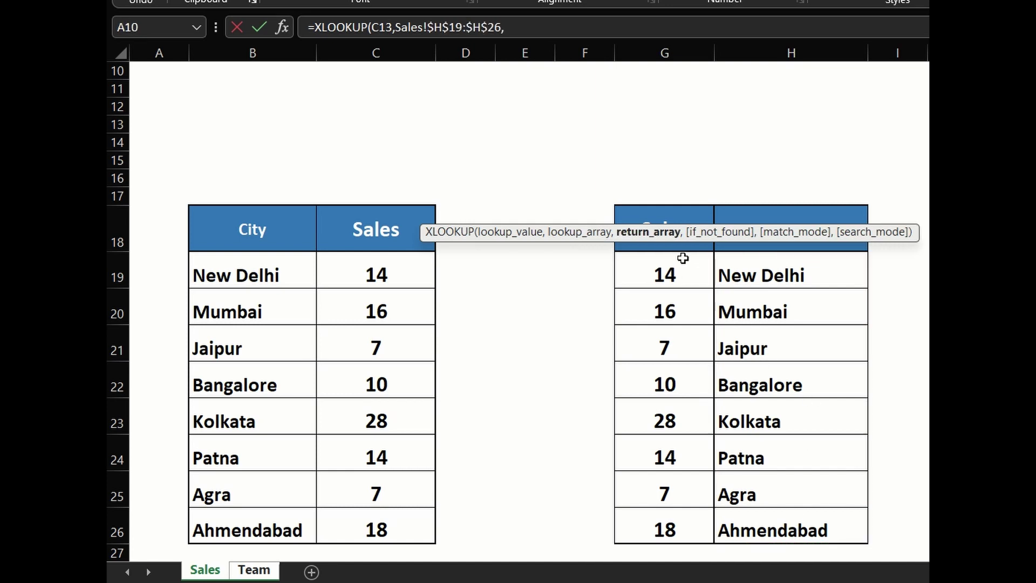
{"action": "left_click_drag", "start_coordinate": [678, 257], "coordinate": [669, 527]}
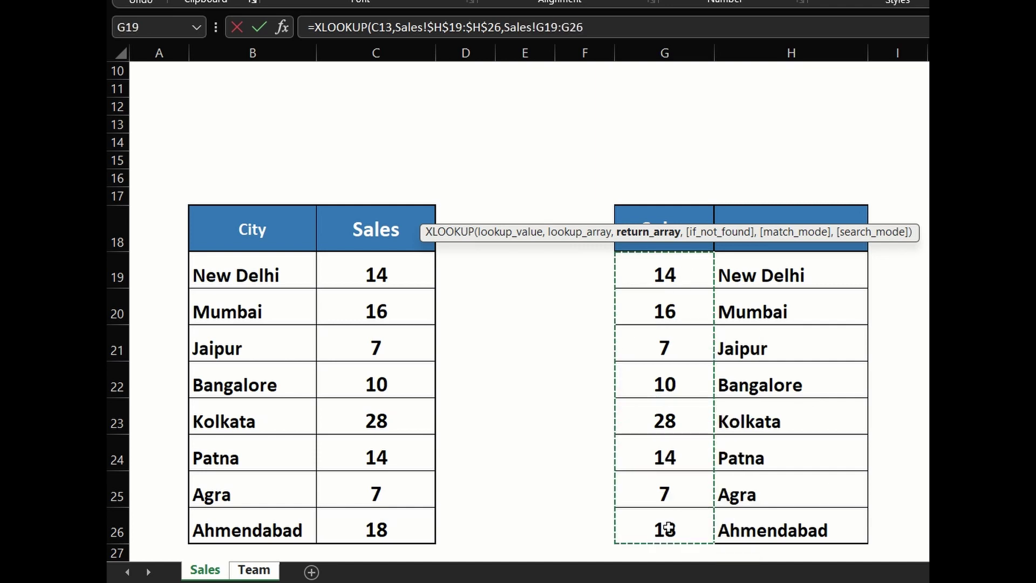
{"action": "key", "text": "F4"}
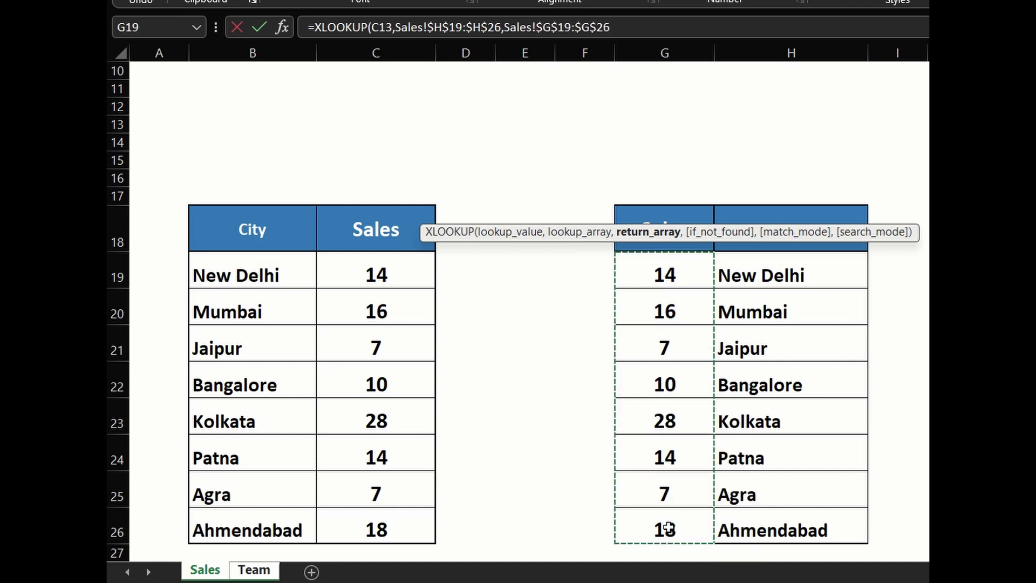
{"action": "type", "text": ")"}
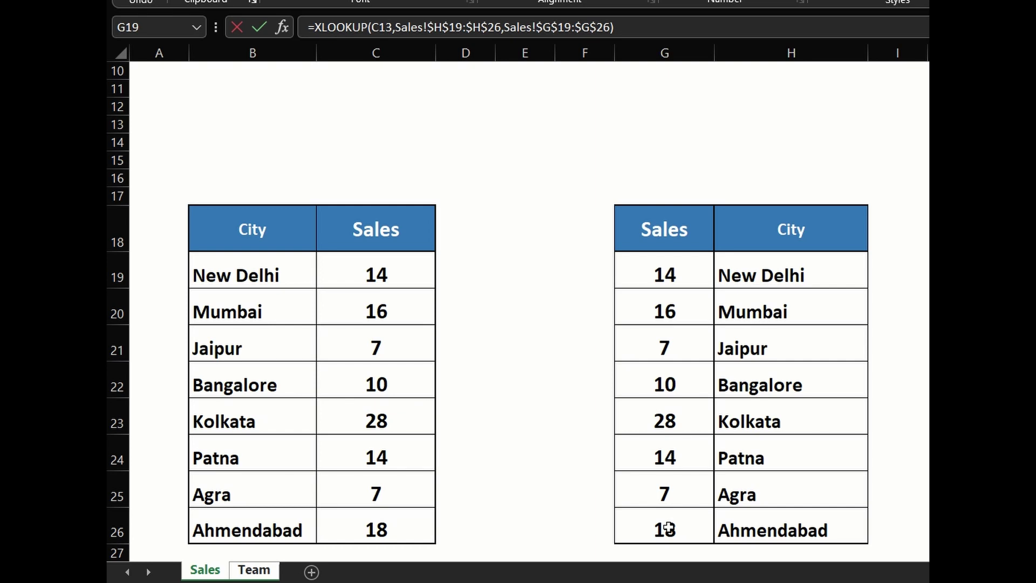
{"action": "key", "text": "Return"}
Copy the reverse-column XLOOKUP formula from D13 down the Sales column to D22
{"action": "left_click", "coordinate": [729, 204]}
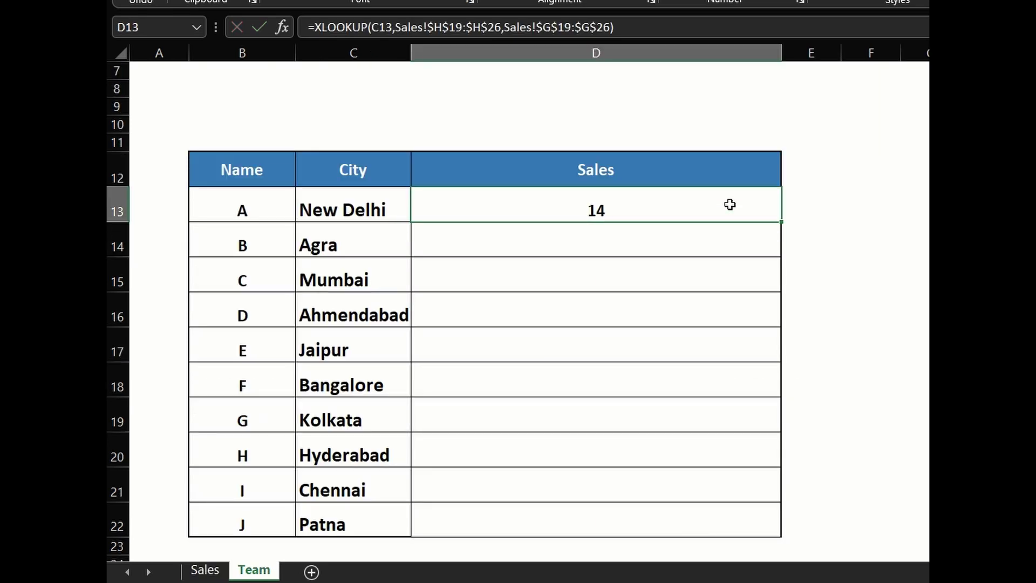
{"action": "left_click_drag", "start_coordinate": [780, 222], "coordinate": [753, 524]}
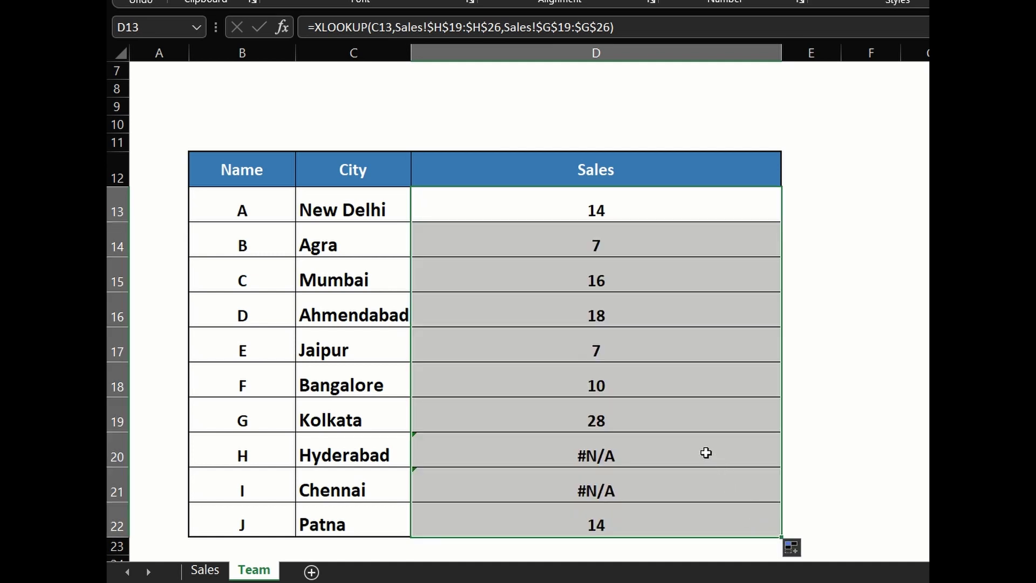
{"action": "left_click", "coordinate": [652, 210]}
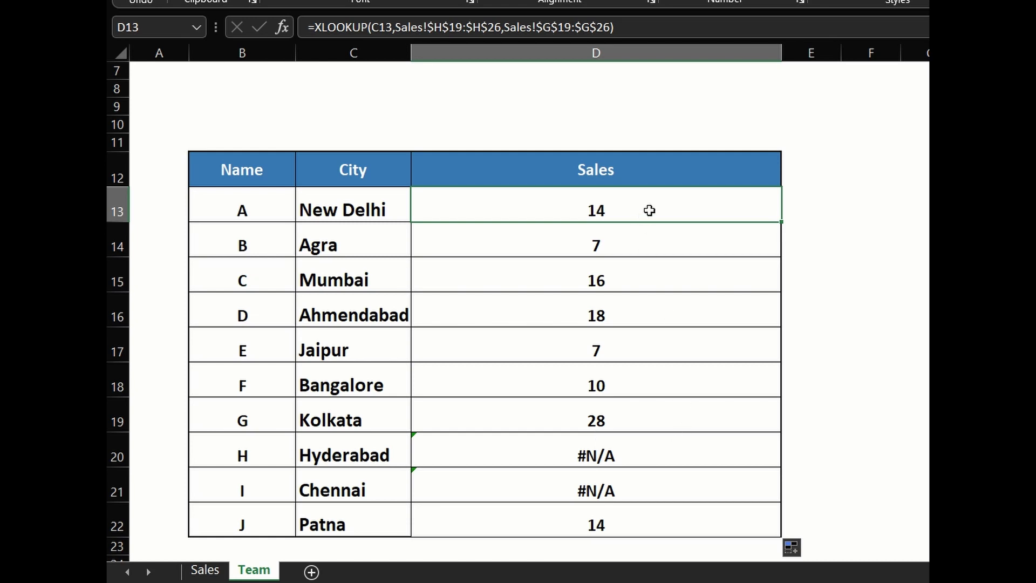
Add 0 as the if_not_found argument of the XLOOKUP formula in D13
{"action": "left_click", "coordinate": [643, 332]}
{"action": "left_click", "coordinate": [641, 210]}
{"action": "left_click", "coordinate": [611, 27]}
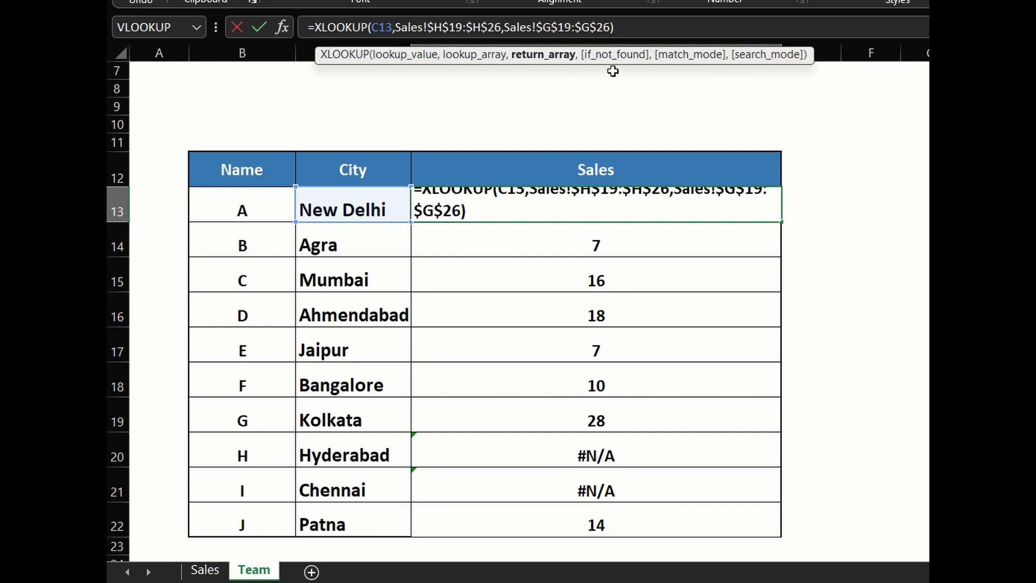
{"action": "type", "text": ","}
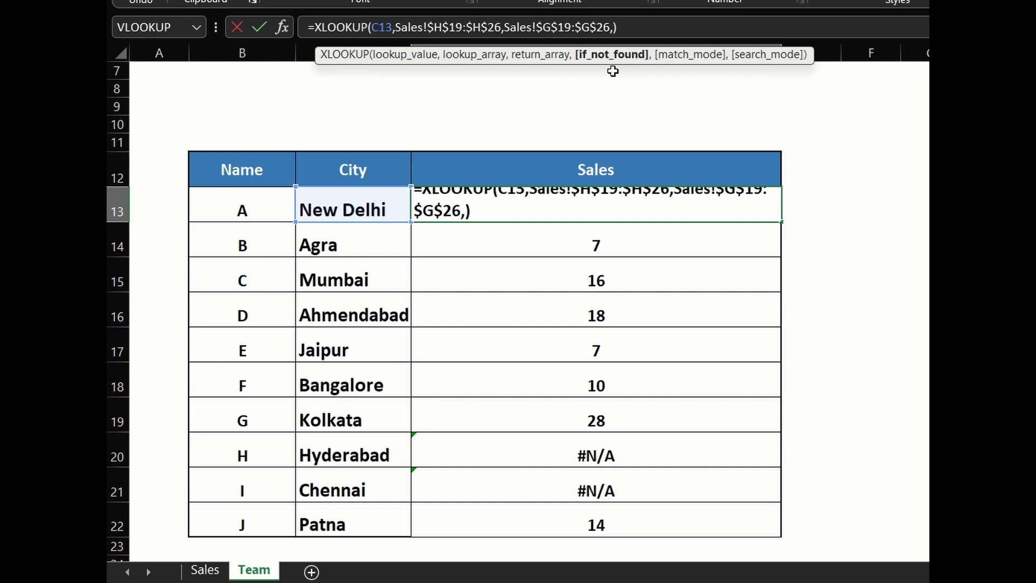
{"action": "type", "text": "0"}
{"action": "key", "text": "Return"}
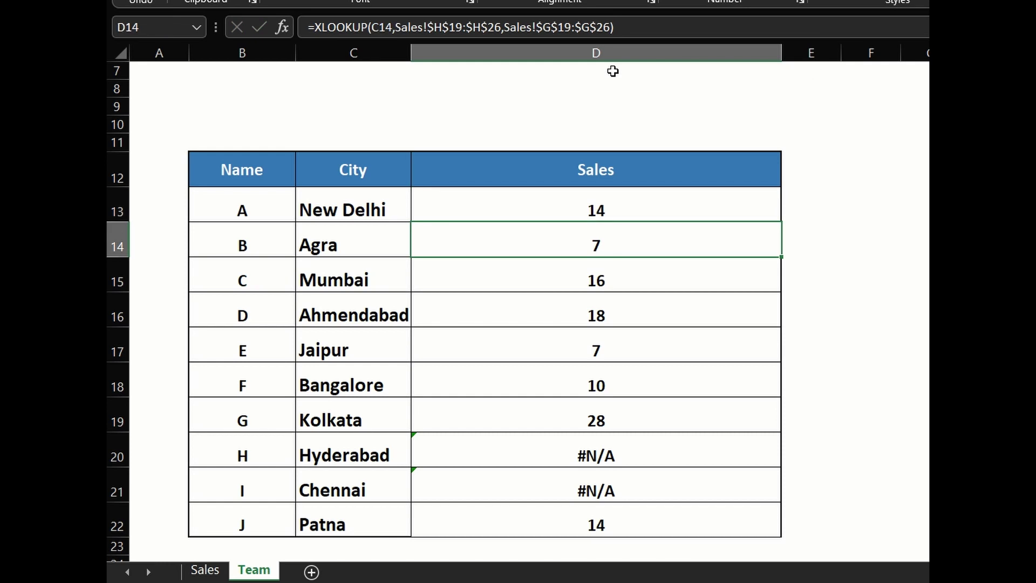
Copy the XLOOKUP formula with the if_not_found value 0 from D13 down the Sales column to D22
{"action": "left_click", "coordinate": [731, 206]}
{"action": "left_click_drag", "start_coordinate": [777, 223], "coordinate": [733, 524]}
{"action": "left_click", "coordinate": [655, 462]}
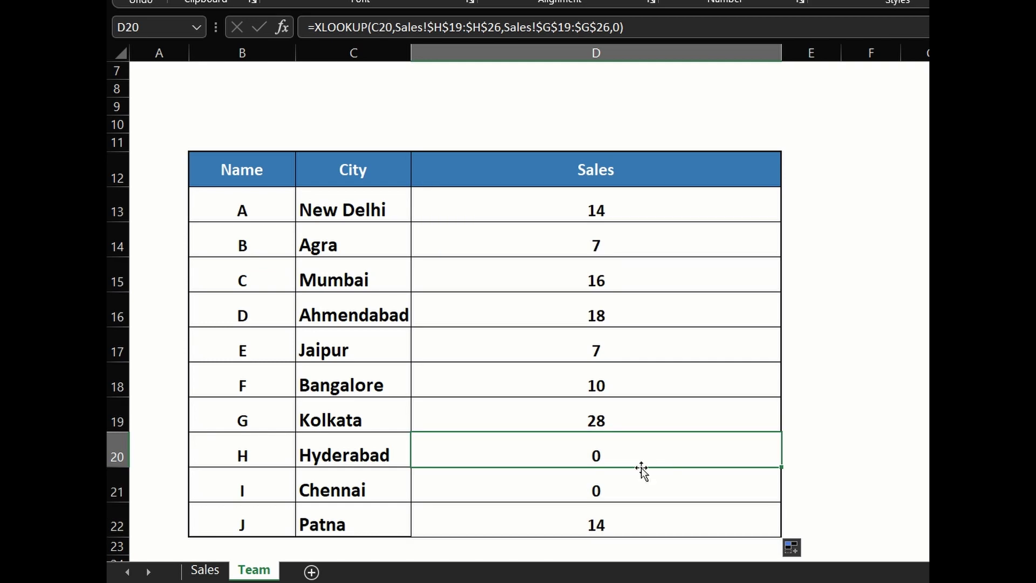
Highlight the Hyderabad and Chennai sales cells D20:D21 with a yellow fill, and set them back to no fill
{"action": "left_click", "coordinate": [611, 490]}
{"action": "left_click_drag", "start_coordinate": [626, 452], "coordinate": [627, 481]}
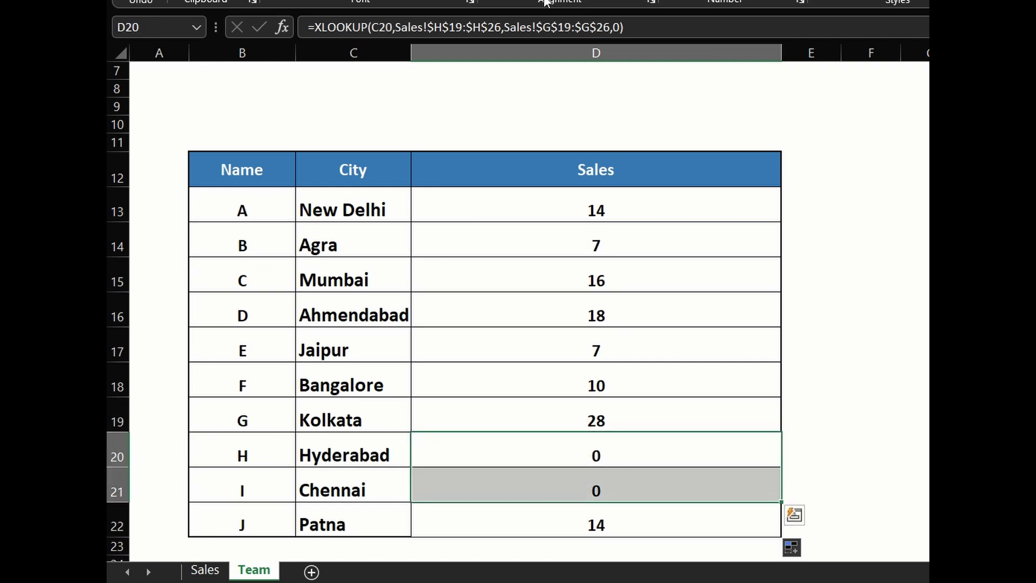
{"action": "left_click", "coordinate": [405, 1]}
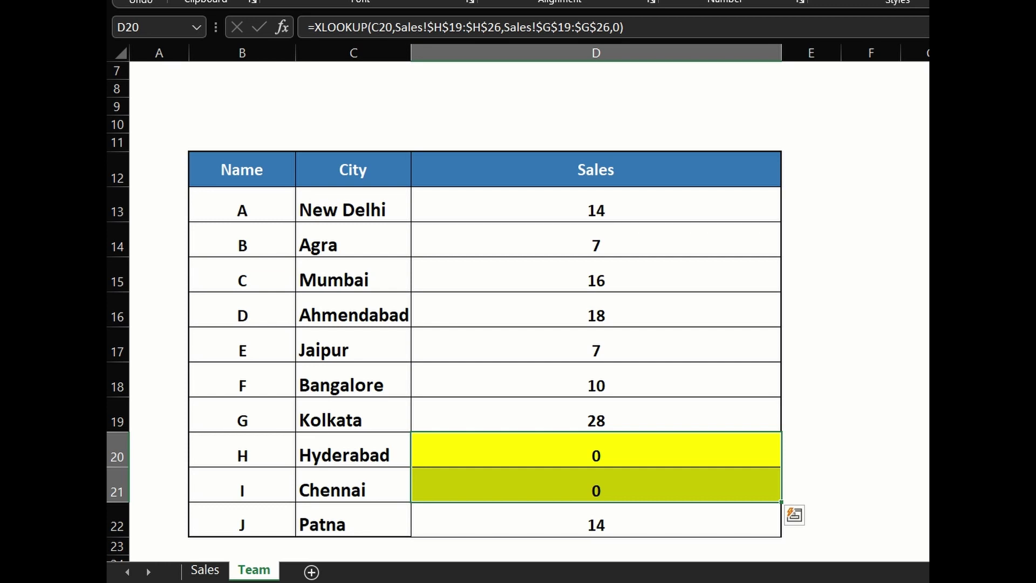
{"action": "left_click", "coordinate": [413, 1]}
{"action": "left_click", "coordinate": [439, 166]}
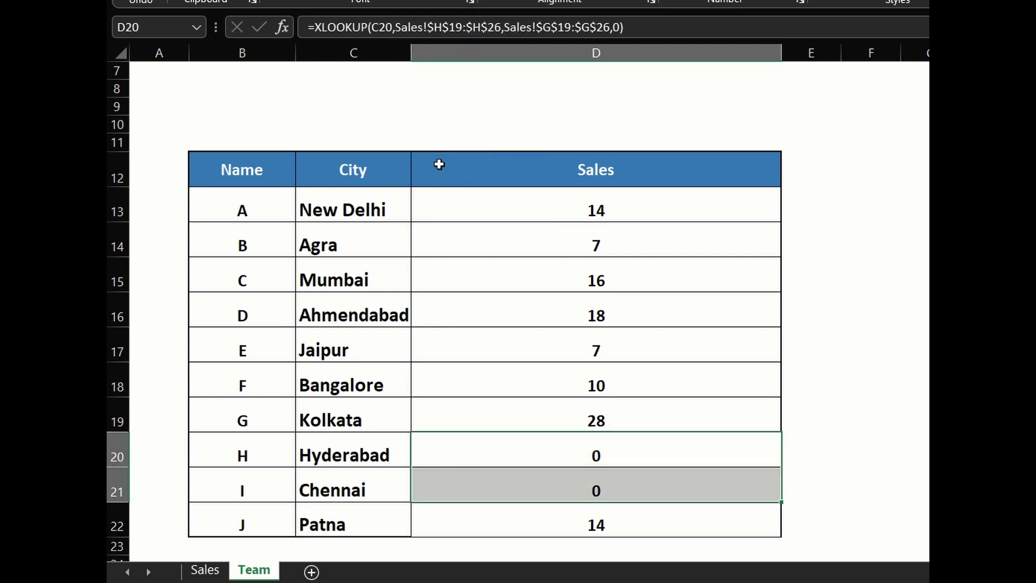
{"action": "left_click", "coordinate": [598, 386]}
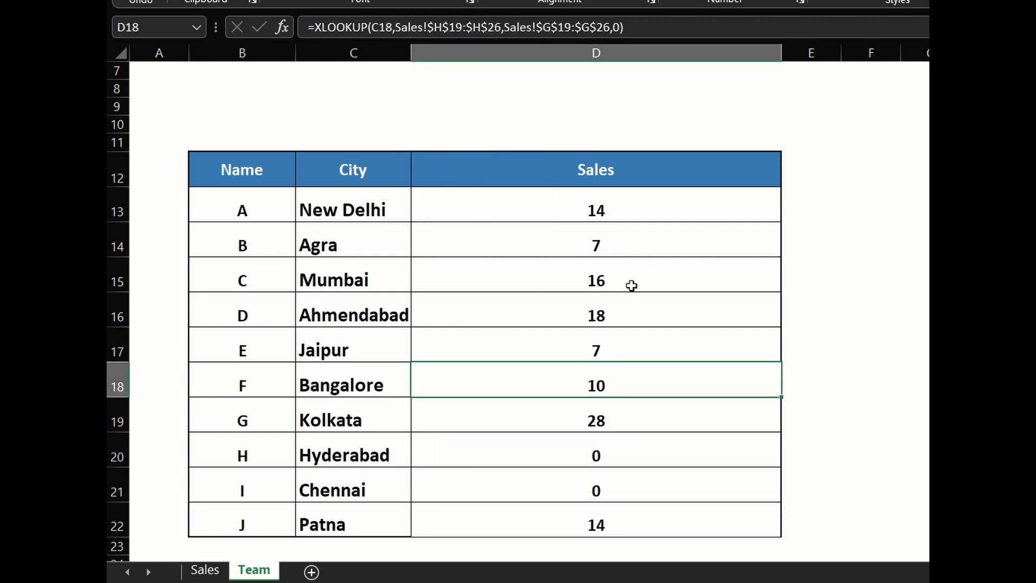
{"action": "left_click", "coordinate": [376, 493]}
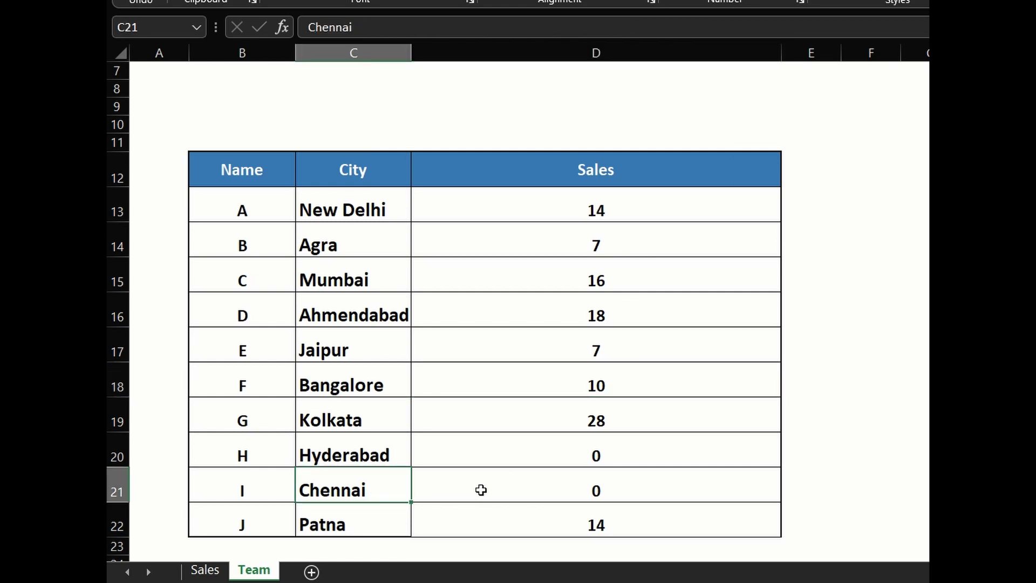
{"action": "left_click", "coordinate": [510, 489]}
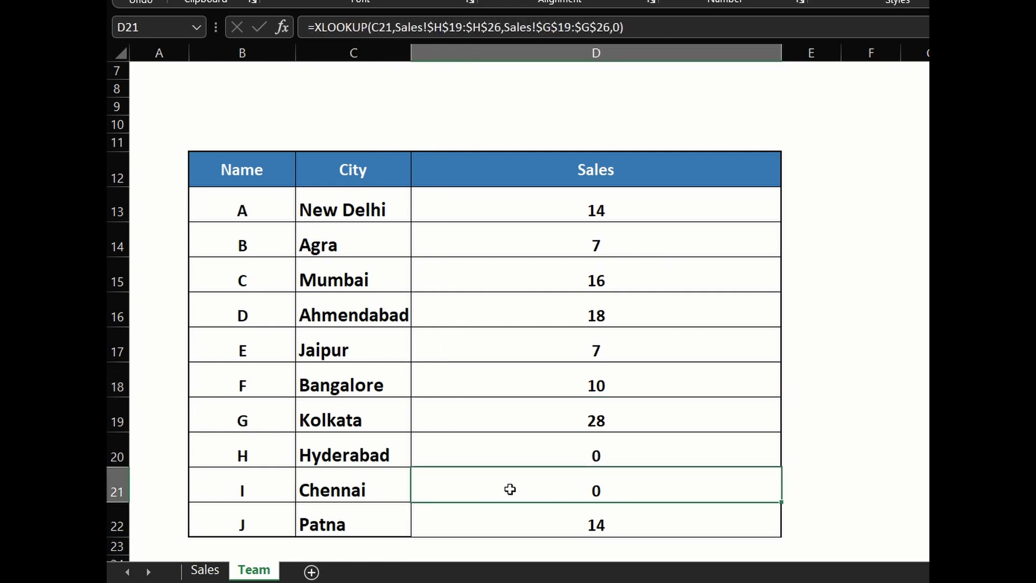